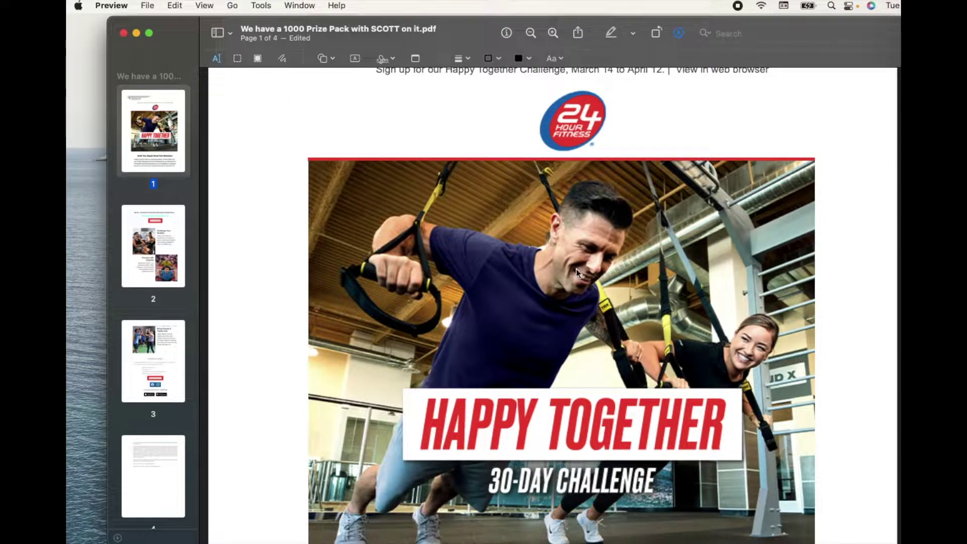
# Add a text box and place it beside the 24 Hour Fitness logo.
pyautogui.click(453, 222)
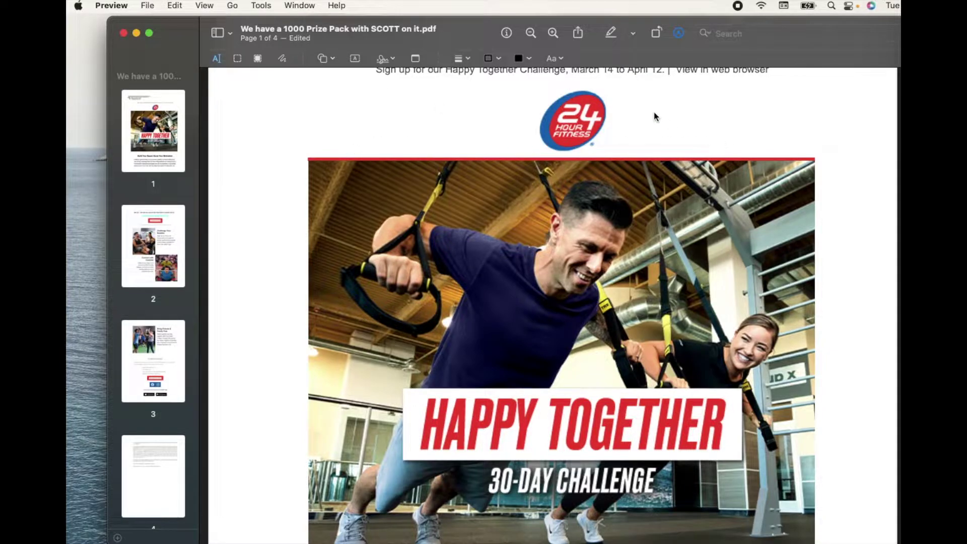
pyautogui.click(680, 33)
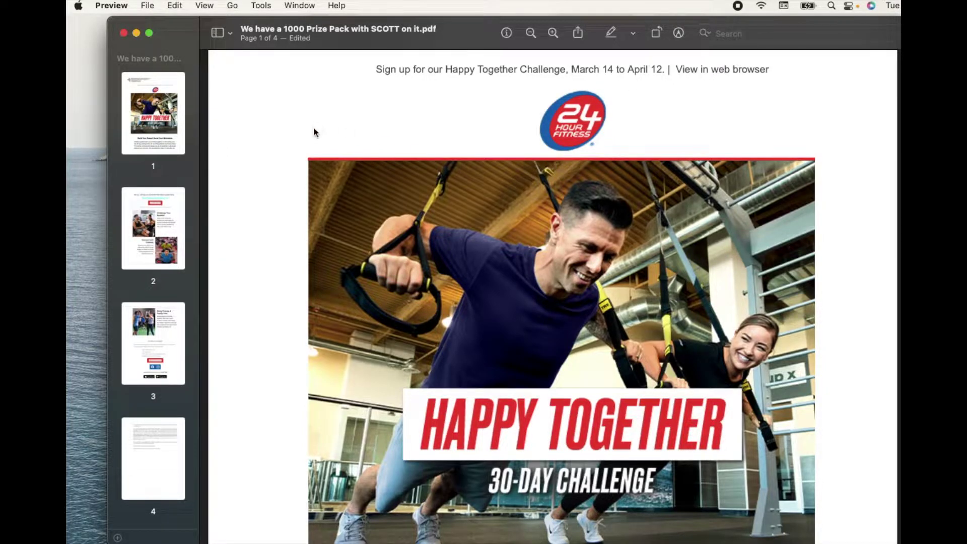
pyautogui.click(679, 33)
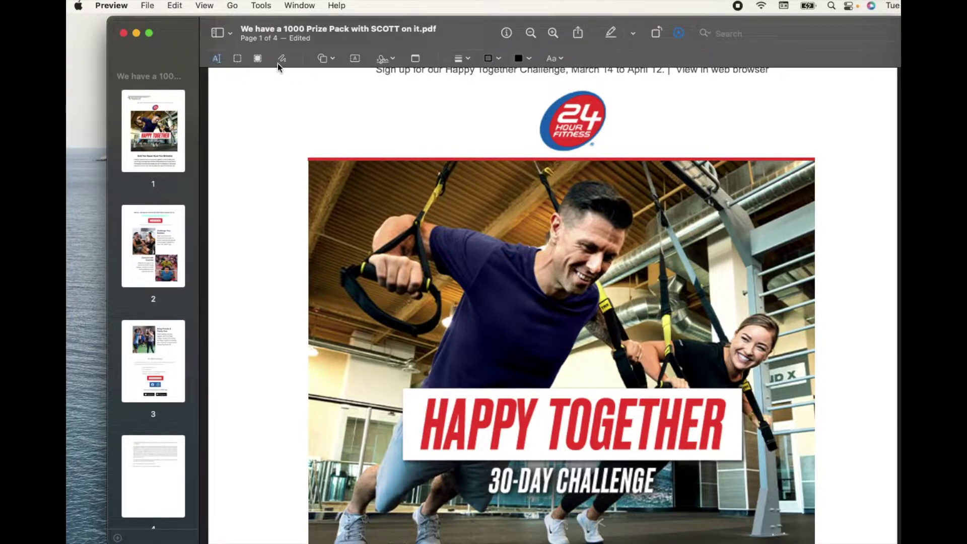
pyautogui.click(356, 59)
pyautogui.moveTo(535, 245)
pyautogui.mouseDown()
pyautogui.moveTo(436, 138)
pyautogui.moveTo(324, 119)
pyautogui.mouseUp()
pyautogui.doubleClick(338, 126)
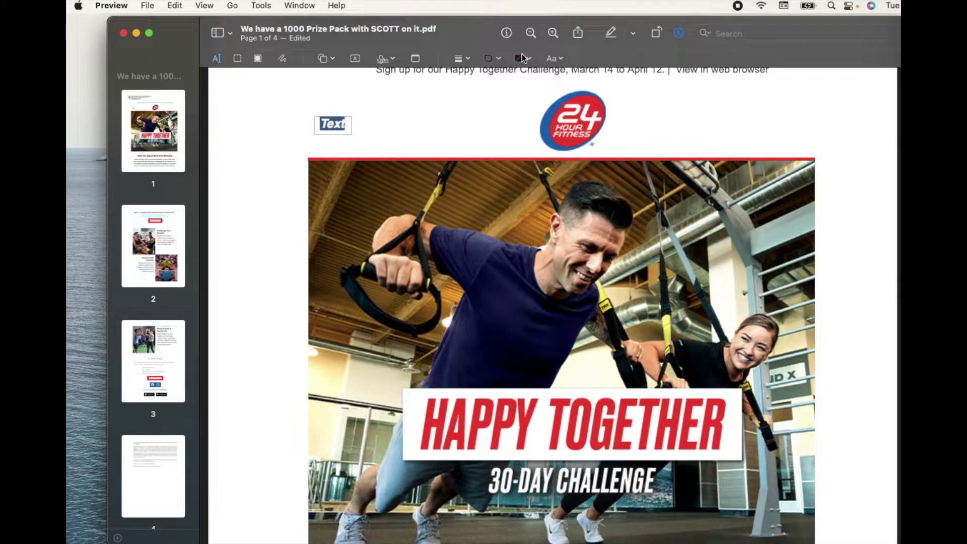
# Format the box text as black Arial, 20 pt, left-aligned.
pyautogui.click(559, 57)
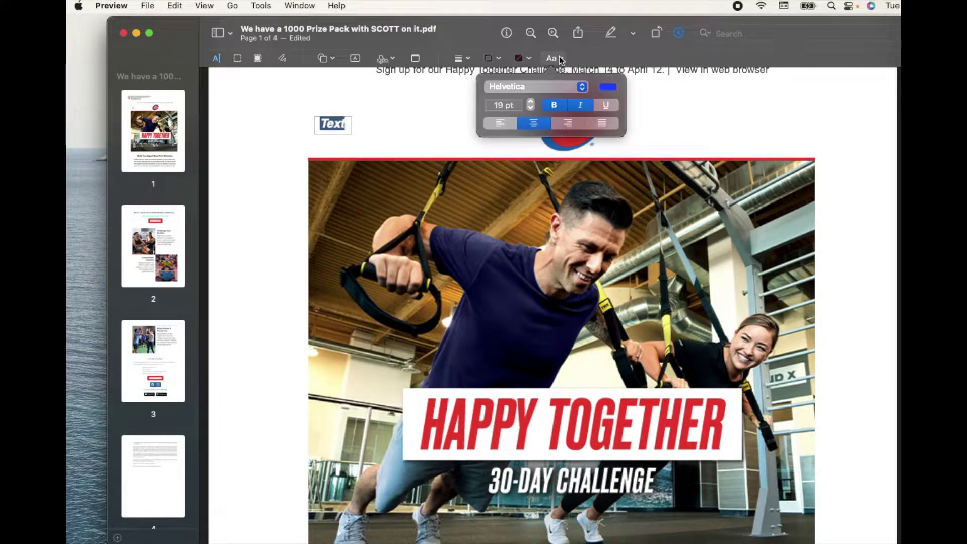
pyautogui.click(582, 87)
pyautogui.click(558, 76)
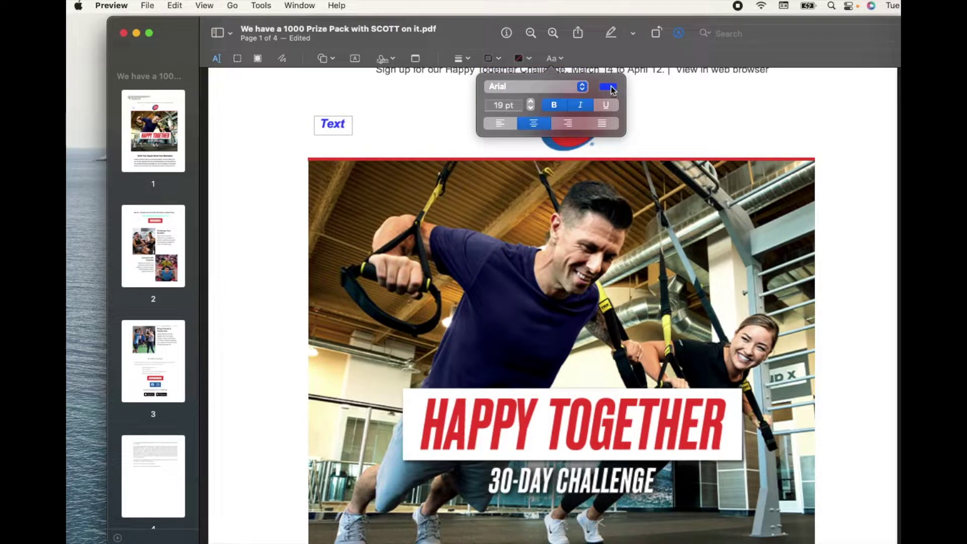
pyautogui.click(611, 86)
pyautogui.click(653, 105)
pyautogui.click(530, 101)
pyautogui.click(531, 101)
pyautogui.click(530, 102)
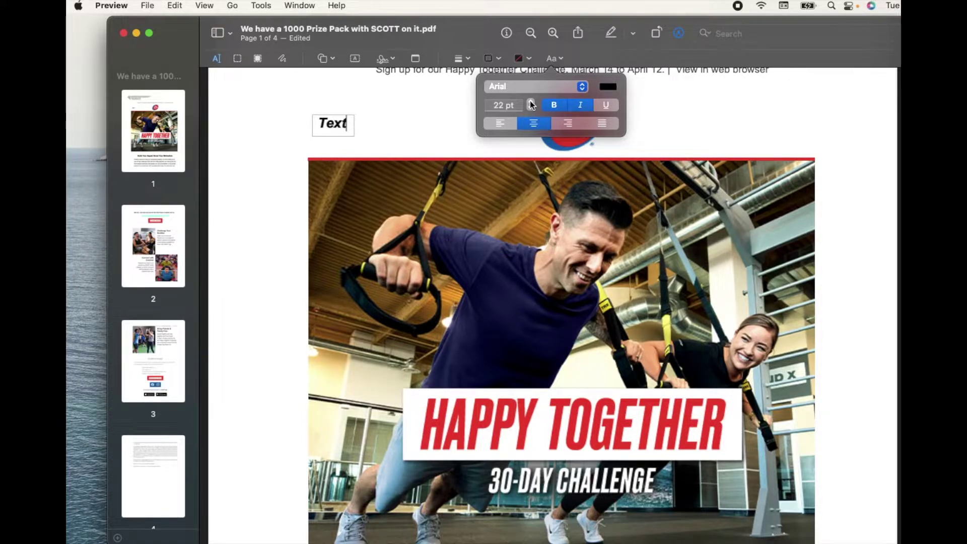
pyautogui.click(530, 109)
pyautogui.click(530, 109)
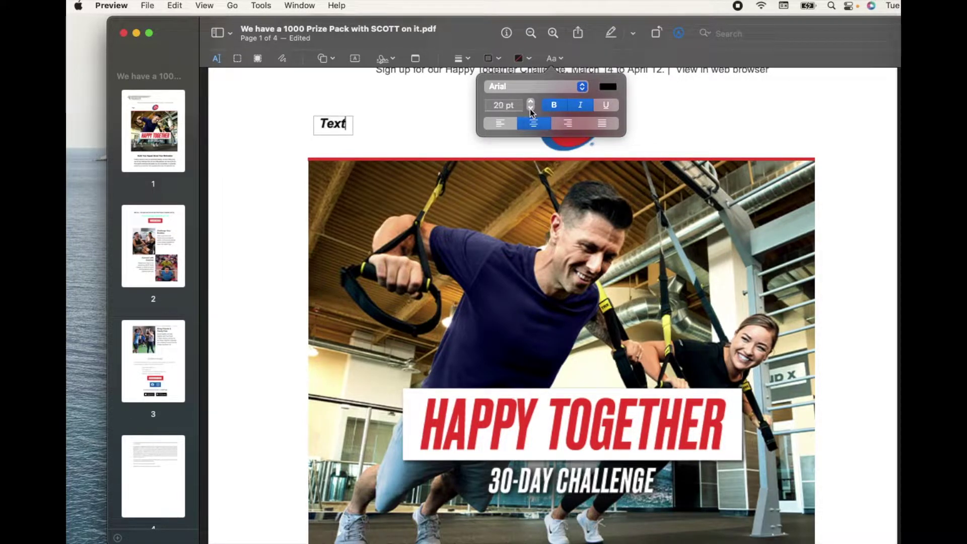
pyautogui.click(506, 126)
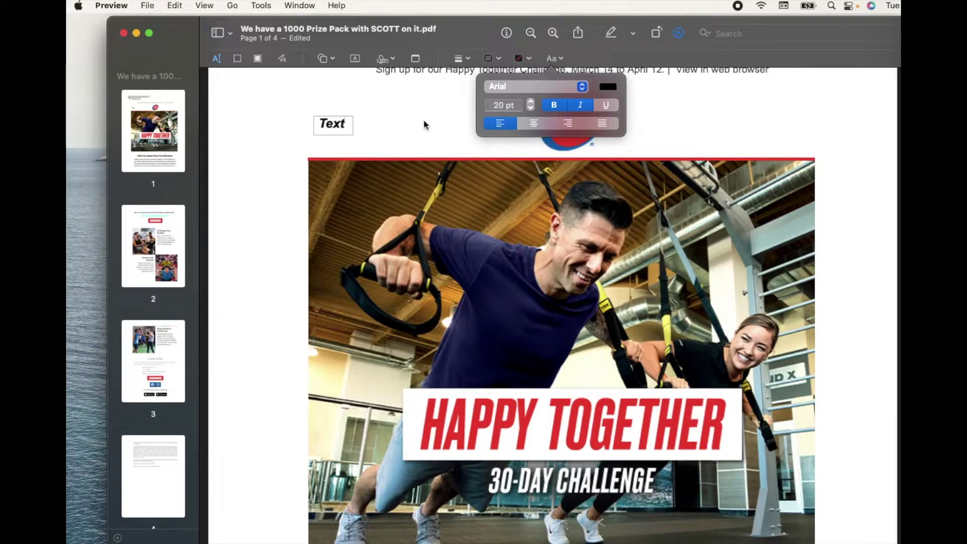
pyautogui.click(383, 128)
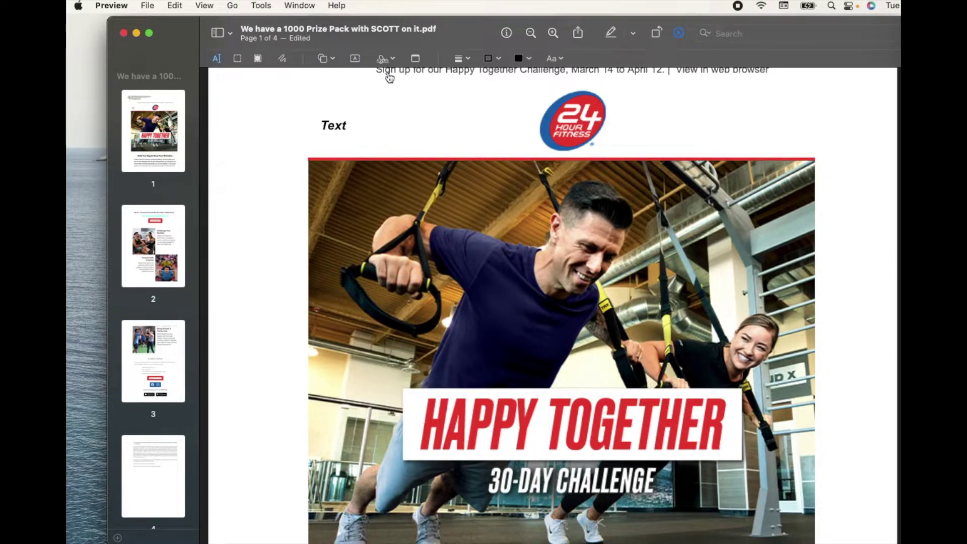
# Add a speech bubble shape and move it to the page's top right.
pyautogui.click(333, 59)
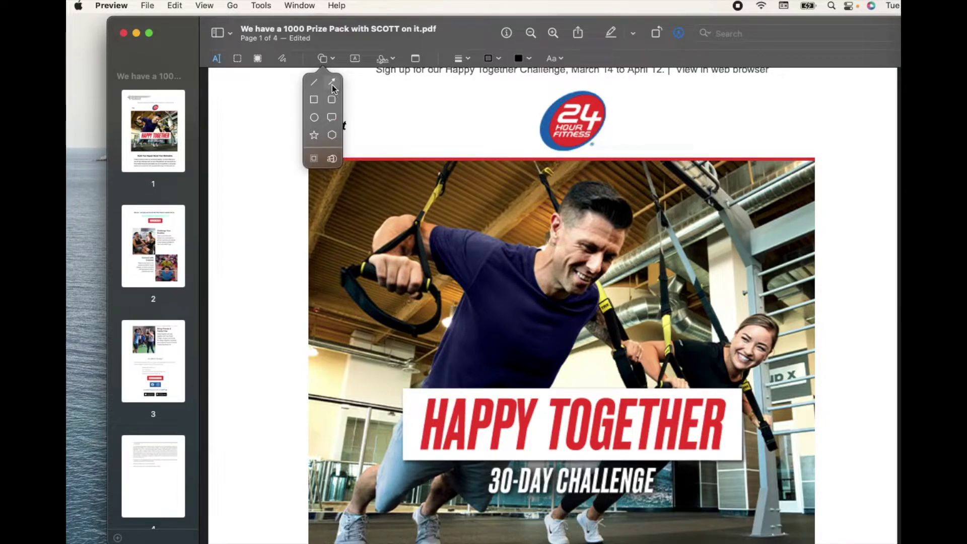
pyautogui.click(334, 121)
pyautogui.click(596, 330)
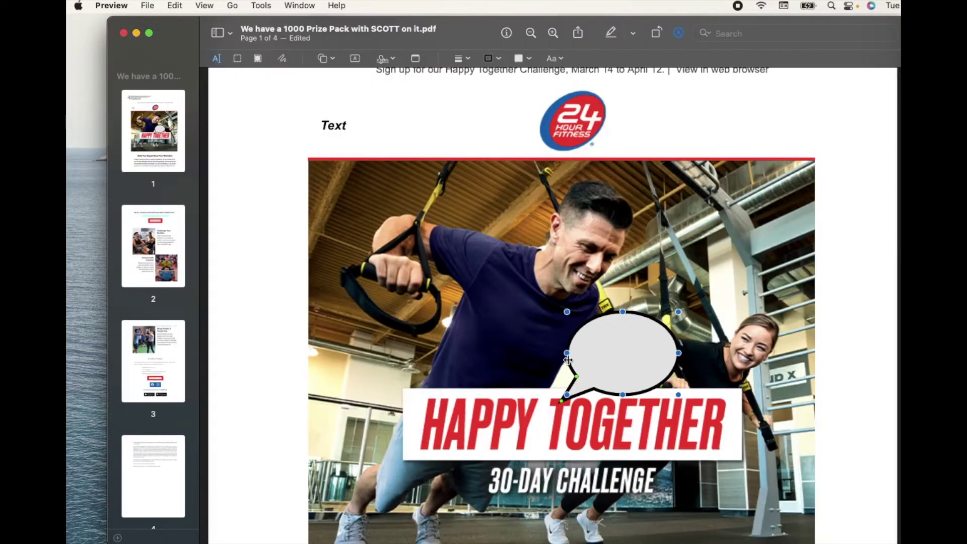
pyautogui.moveTo(617, 370)
pyautogui.mouseDown()
pyautogui.moveTo(810, 368)
pyautogui.moveTo(812, 259)
pyautogui.moveTo(682, 205)
pyautogui.moveTo(816, 145)
pyautogui.moveTo(781, 169)
pyautogui.mouseUp()
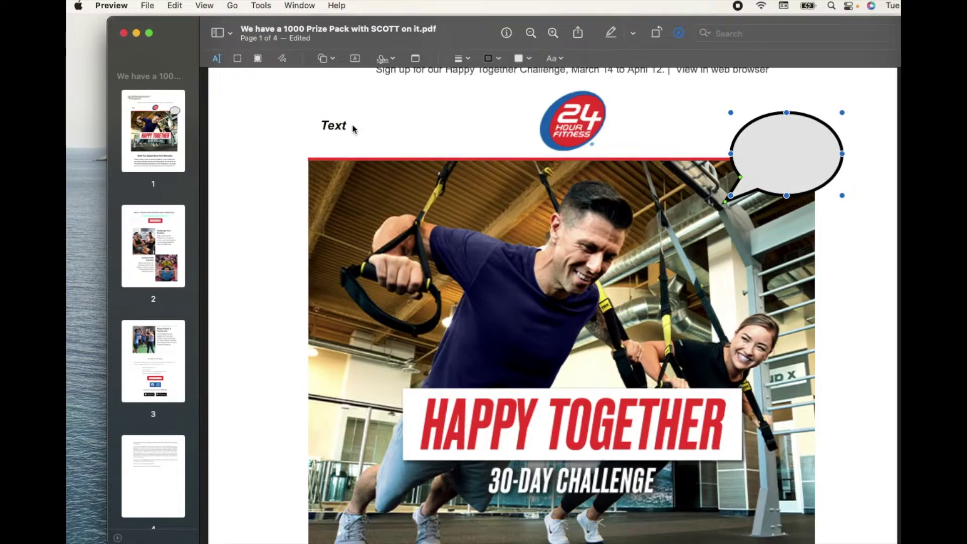
# Move the Text label into the speech bubble and send the bubble to back.
pyautogui.moveTo(340, 126)
pyautogui.mouseDown()
pyautogui.moveTo(757, 162)
pyautogui.moveTo(793, 155)
pyautogui.mouseUp()
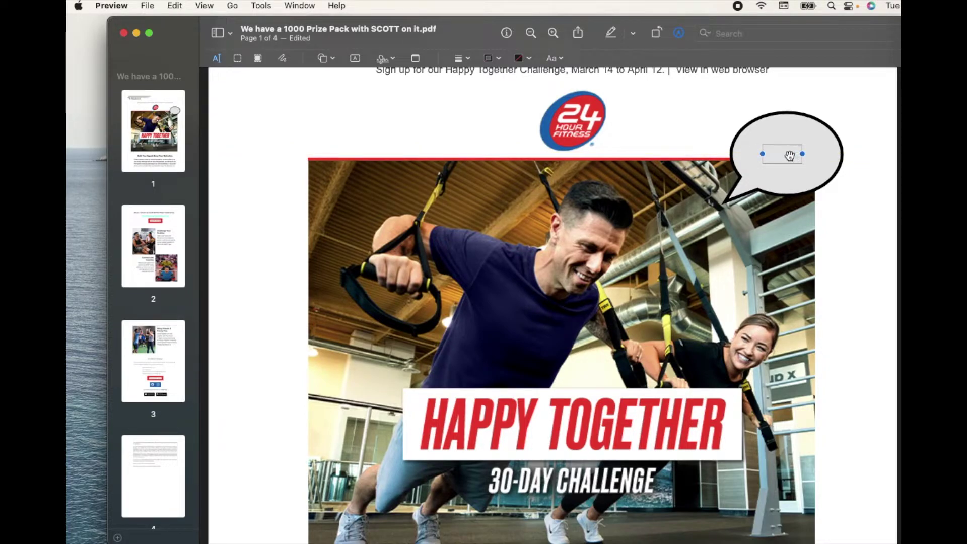
pyautogui.rightClick(790, 155)
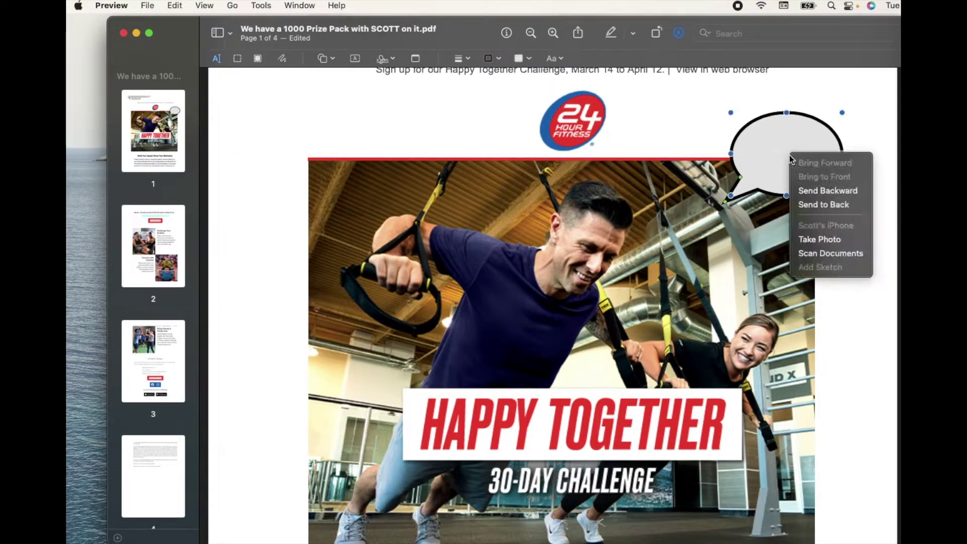
pyautogui.click(834, 206)
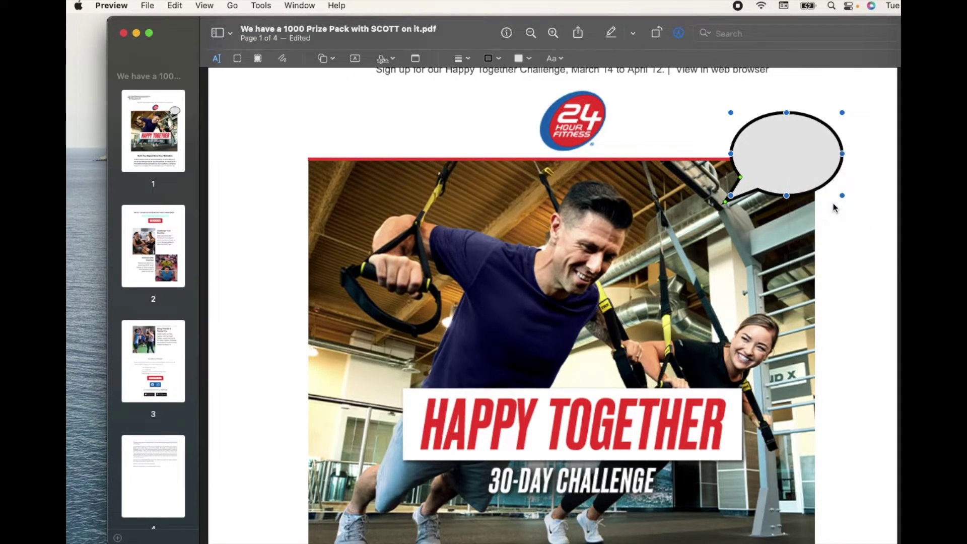
pyautogui.click(544, 335)
# Add a yellow sticky note and drag its icon to the page's top-left margin.
pyautogui.click(416, 60)
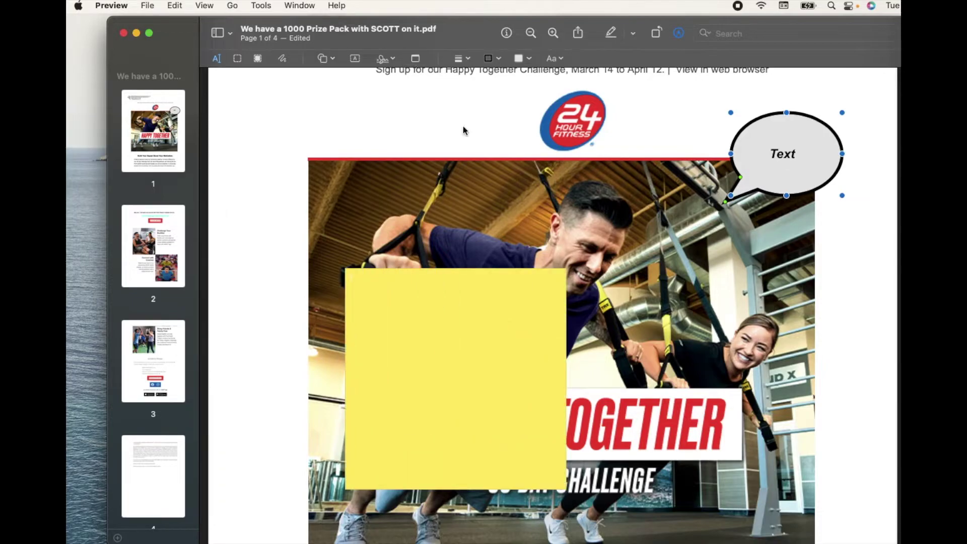
pyautogui.click(478, 328)
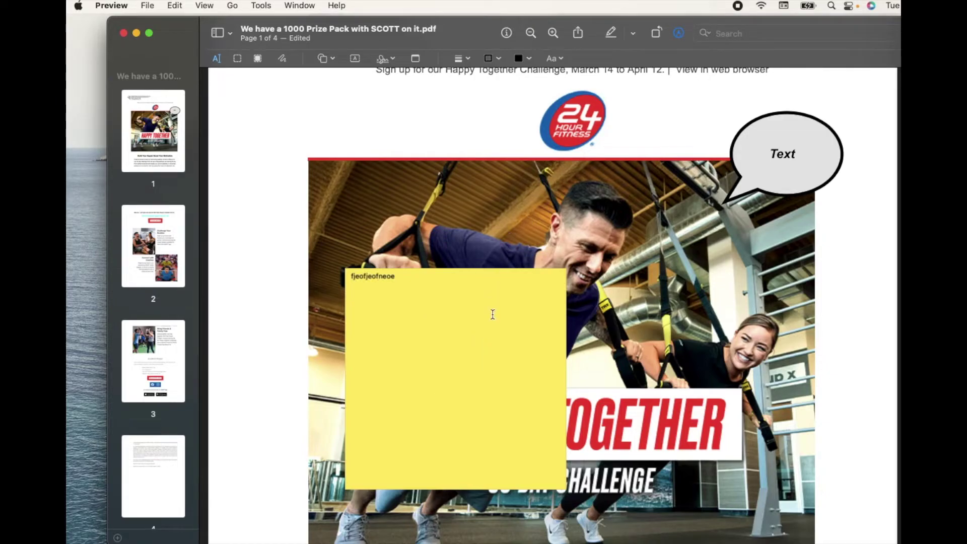
pyautogui.click(281, 219)
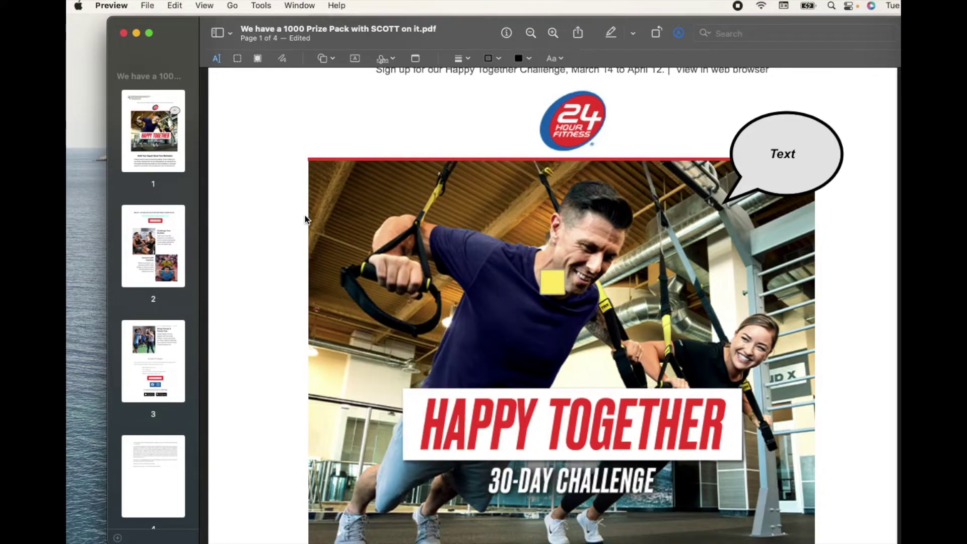
pyautogui.click(551, 283)
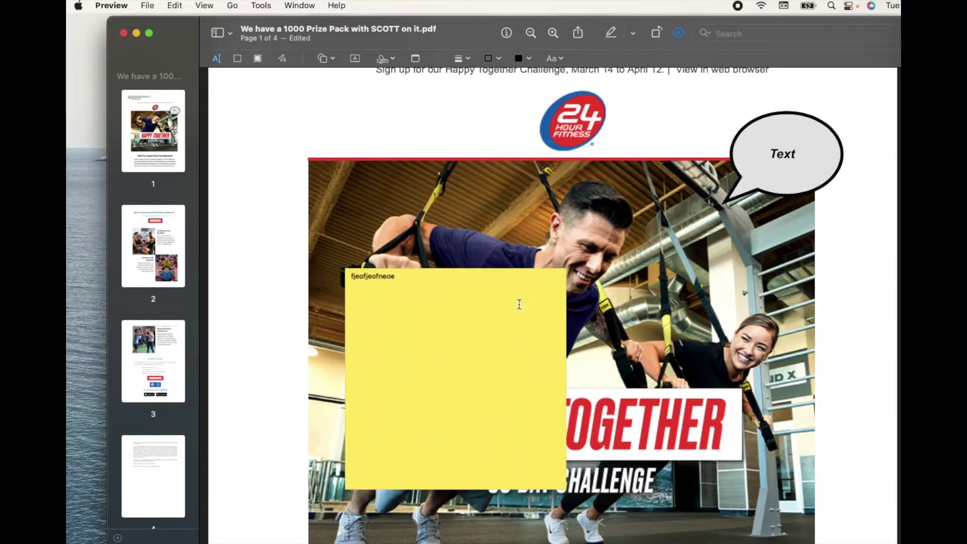
pyautogui.moveTo(550, 283); pyautogui.dragTo(255, 125)
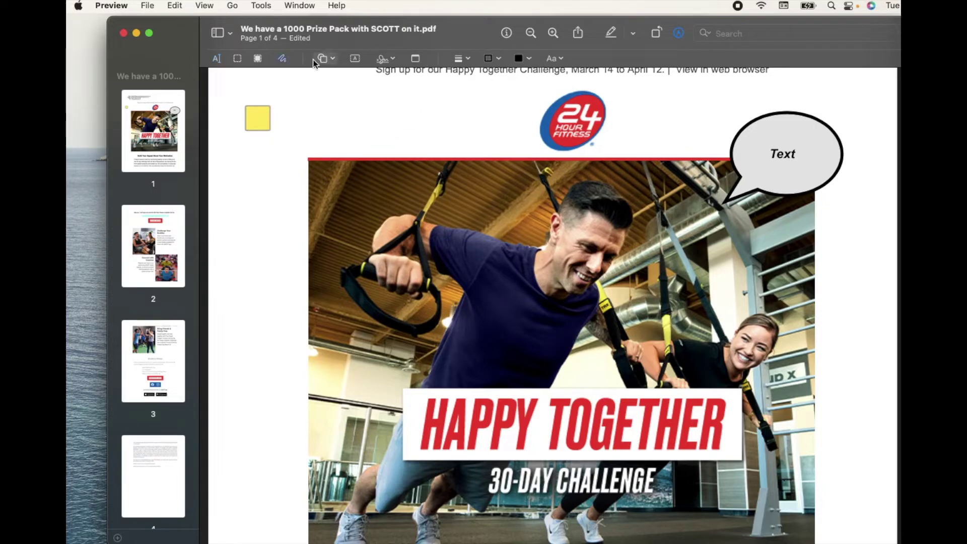
pyautogui.click(282, 58)
pyautogui.moveTo(344, 114)
pyautogui.mouseDown()
pyautogui.moveTo(428, 151)
pyautogui.moveTo(383, 108)
pyautogui.moveTo(450, 107)
pyautogui.moveTo(431, 128)
pyautogui.moveTo(472, 113)
pyautogui.moveTo(488, 130)
pyautogui.moveTo(505, 108)
pyautogui.mouseUp()
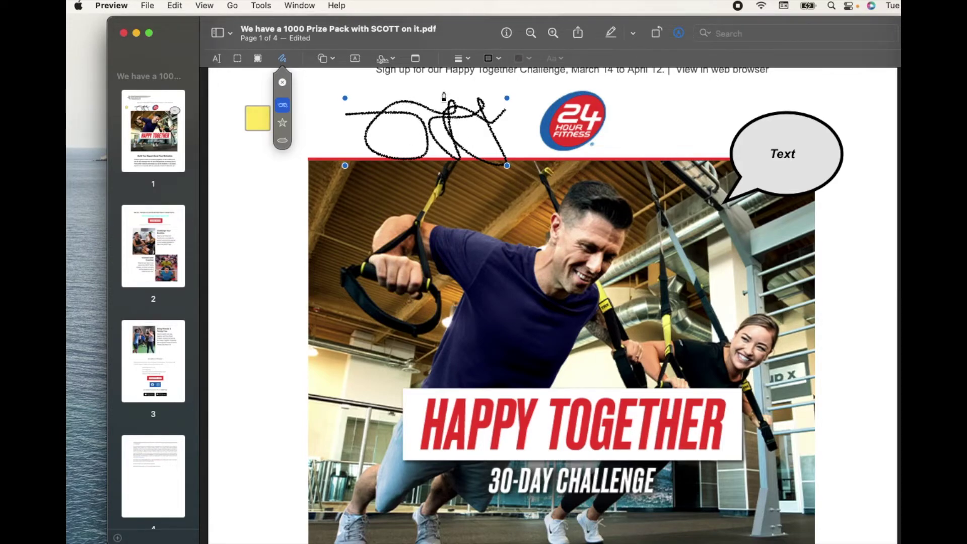
pyautogui.click(469, 59)
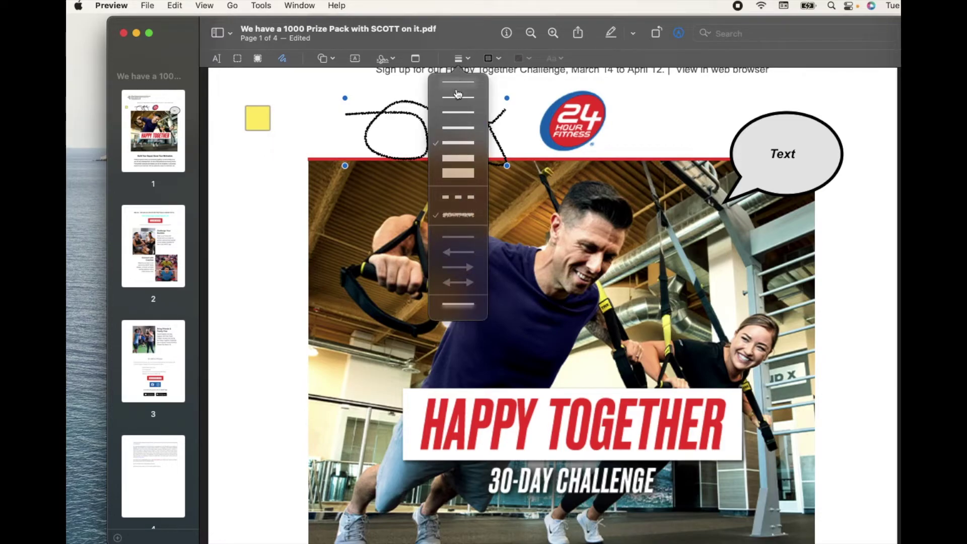
pyautogui.click(458, 196)
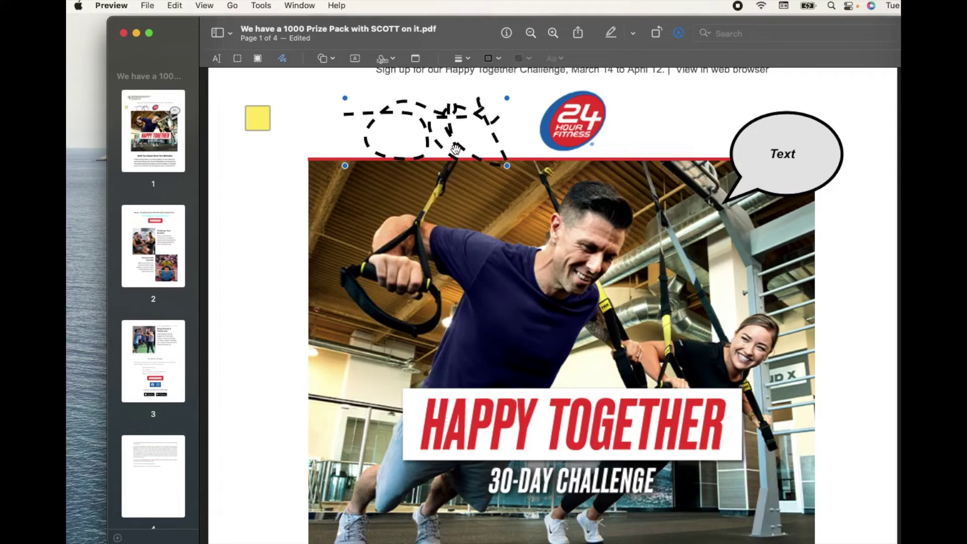
pyautogui.click(467, 58)
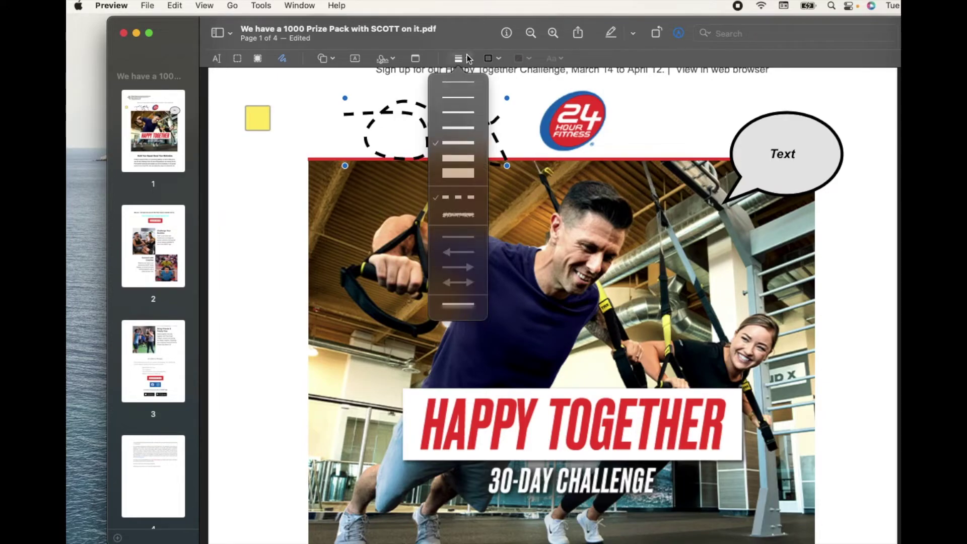
pyautogui.click(444, 184)
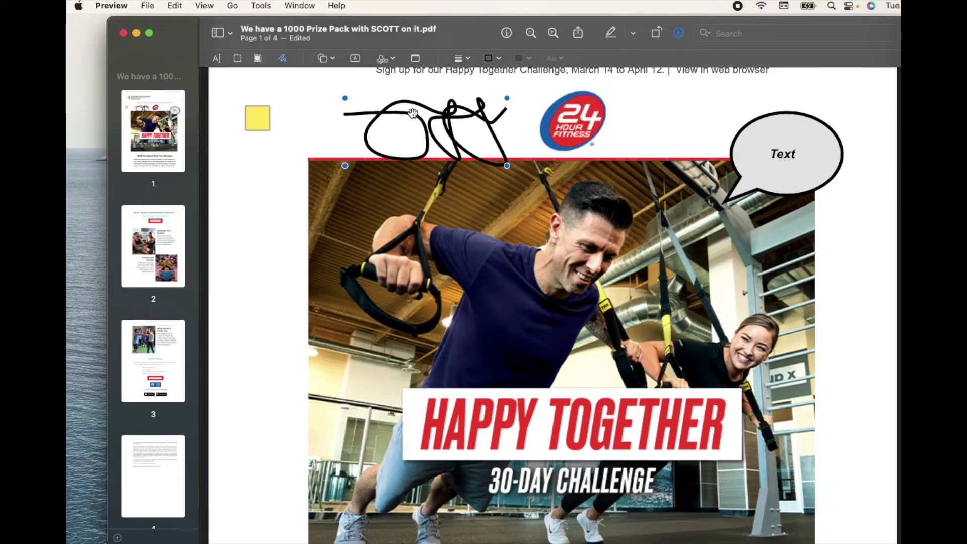
pyautogui.click(469, 59)
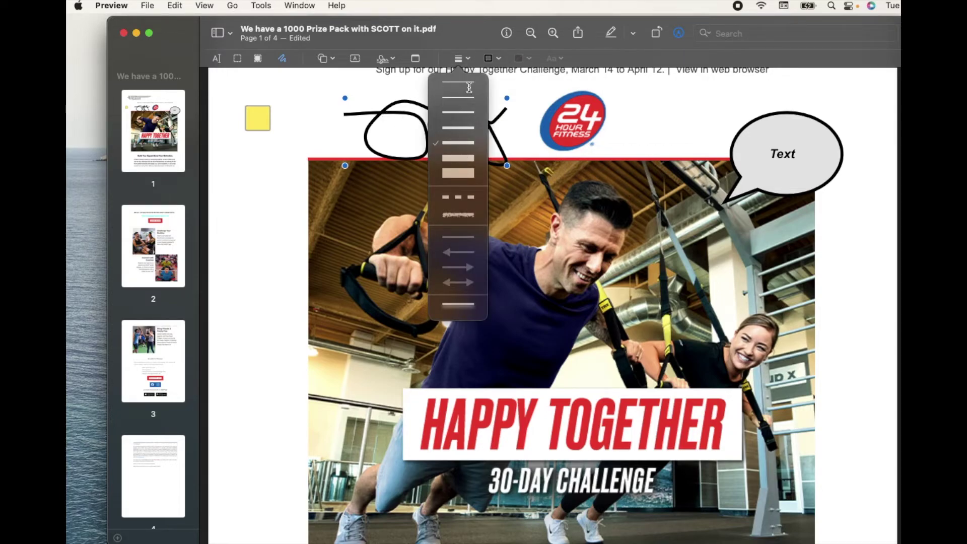
pyautogui.click(280, 164)
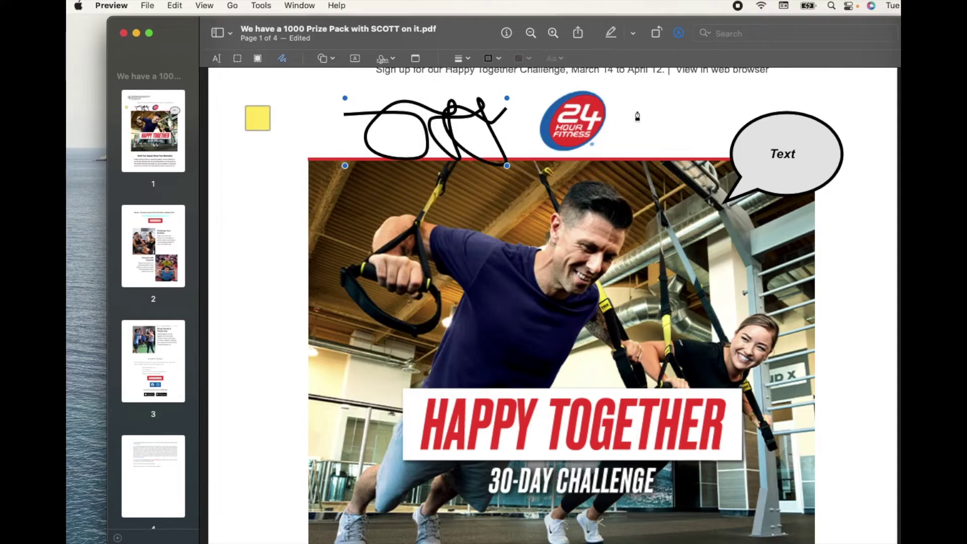
pyautogui.click(333, 129)
pyautogui.click(217, 58)
pyautogui.click(474, 120)
pyautogui.press('Delete')
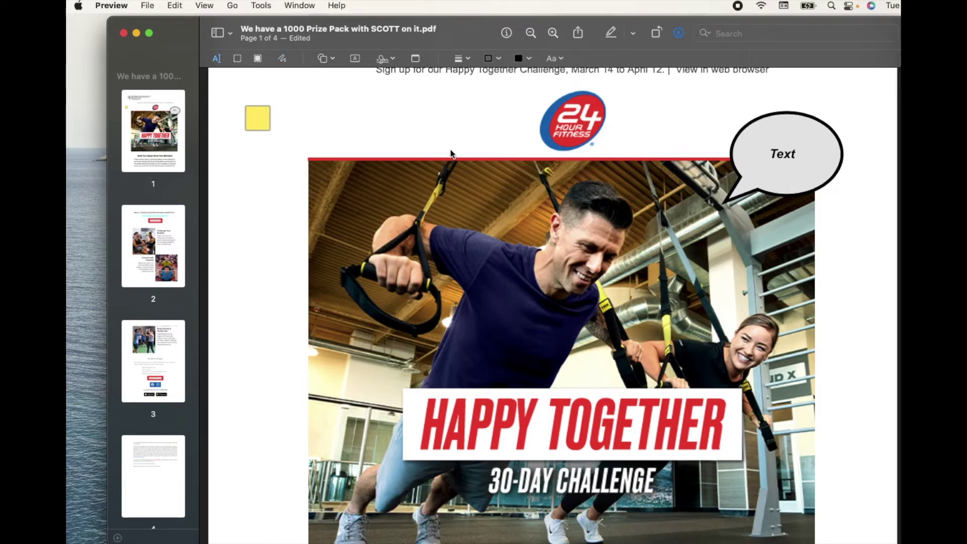